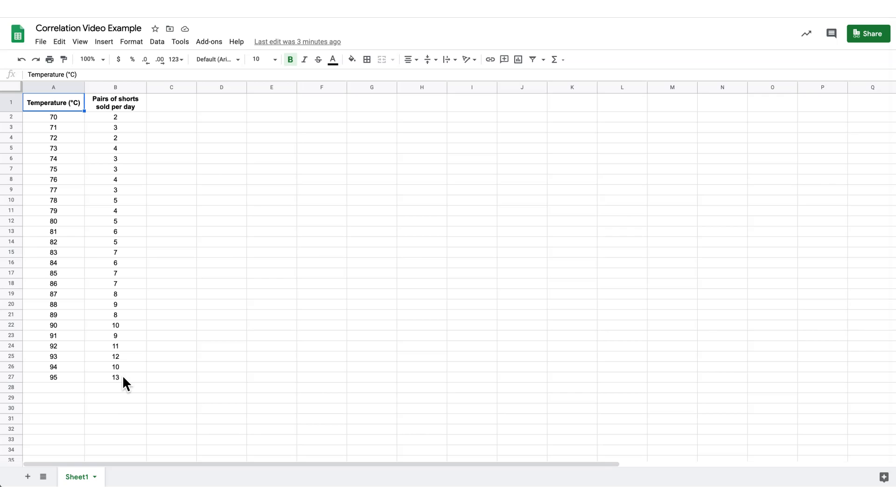
Enter the label "r=" in cell A29 and align it to the right.
left_click(70, 401)
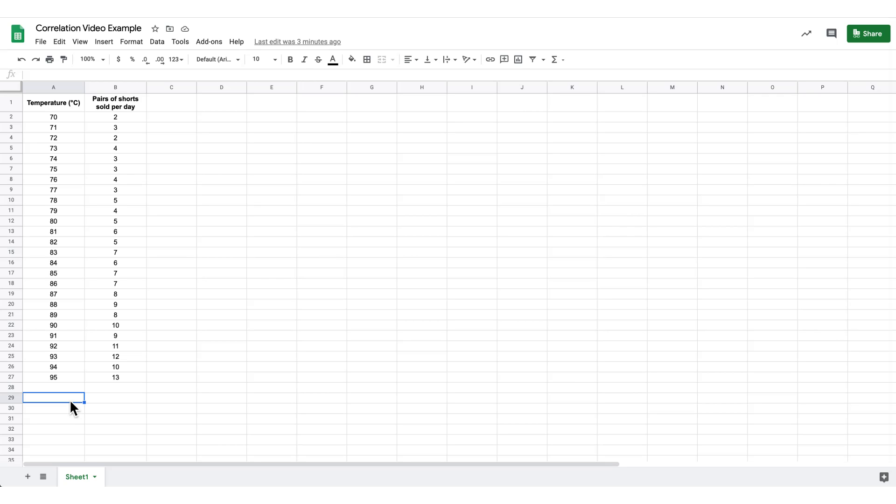
type("r=")
left_click(409, 59)
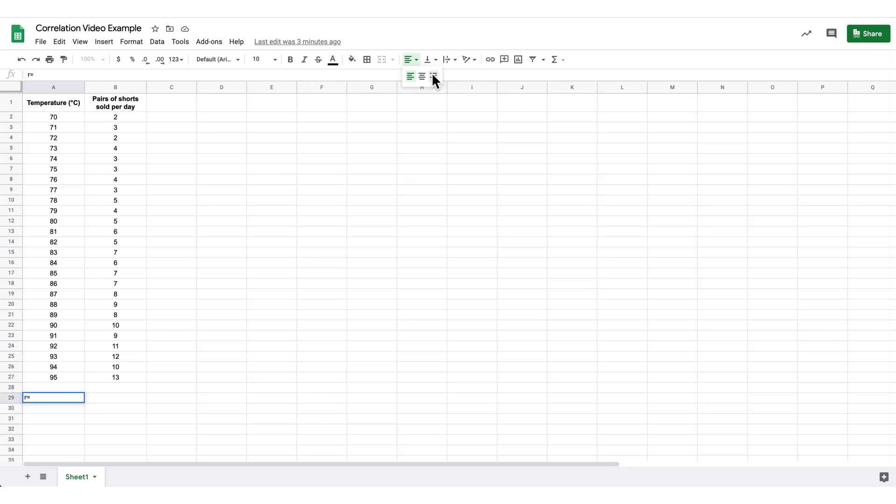
left_click(435, 78)
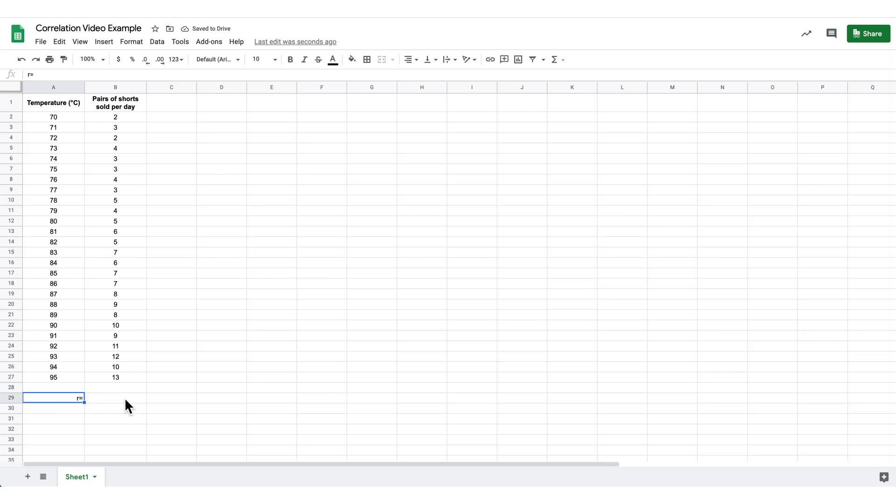
Enter the label "R2 =" in cell A30 and align it to the right.
left_click(70, 409)
type("R=")
key("BackSpace")
type("2")
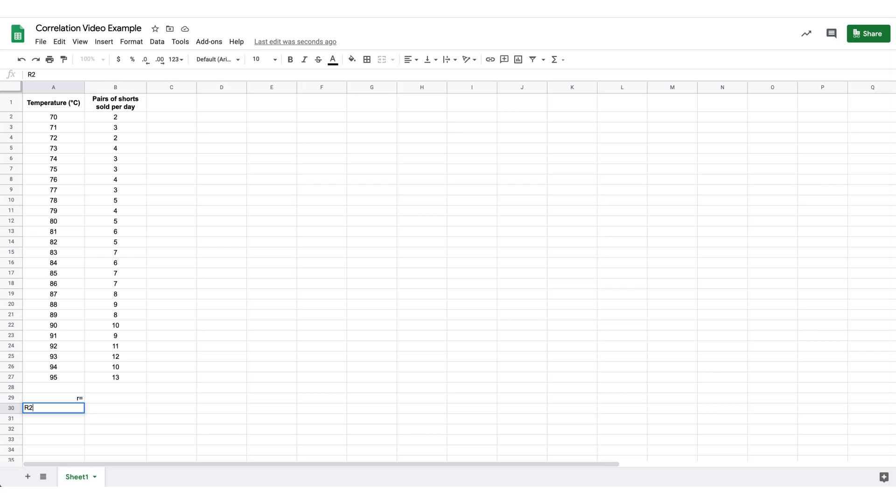
type(" =")
left_click(411, 59)
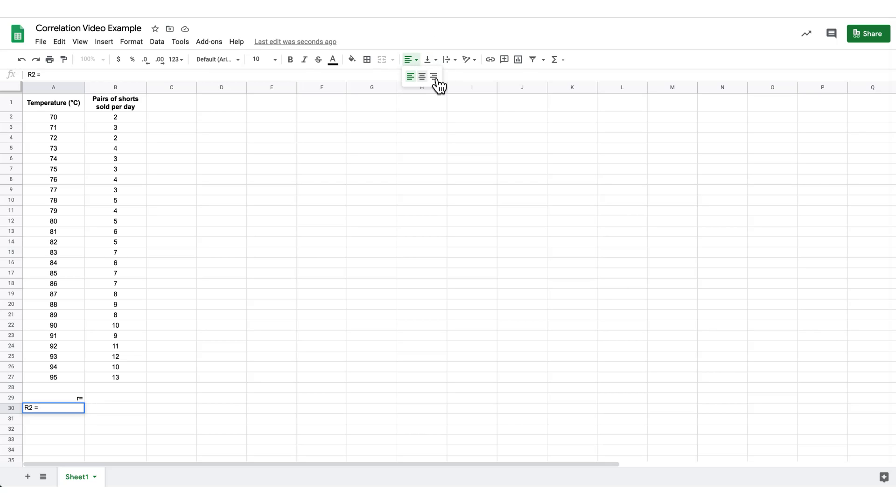
left_click(435, 77)
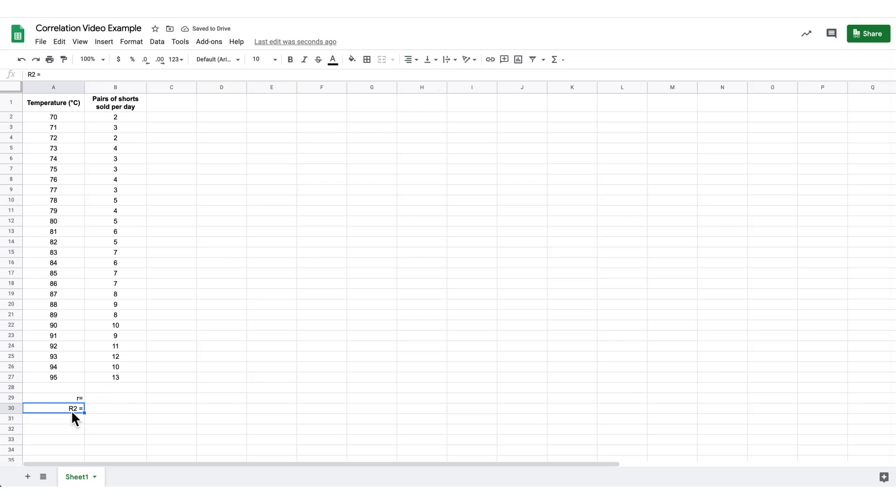
left_click(121, 401)
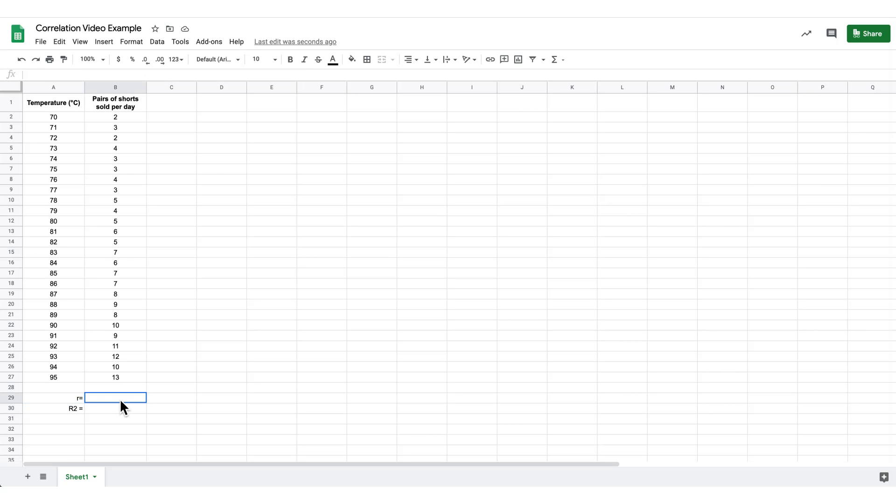
left_click(119, 409)
left_click(122, 396)
left_click(122, 412)
Calculate the correlation coefficient in cell B29 using CORREL, with B2:B27 as the dependent data and A2:A27 as the independent data.
left_click(110, 401)
type("=corre")
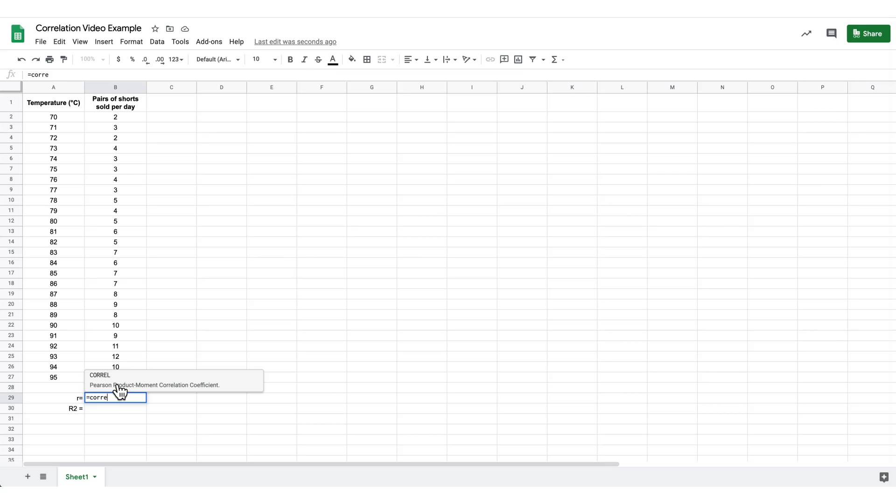
left_click(117, 385)
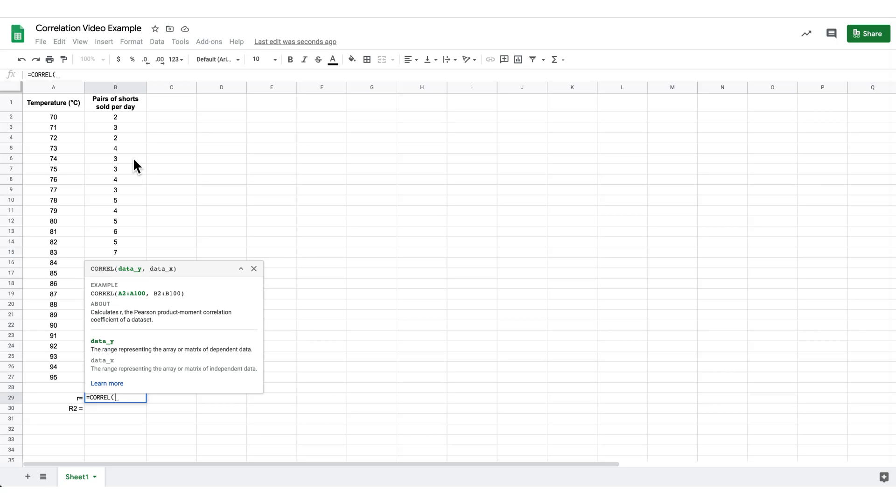
left_click_drag(131, 117, 123, 380)
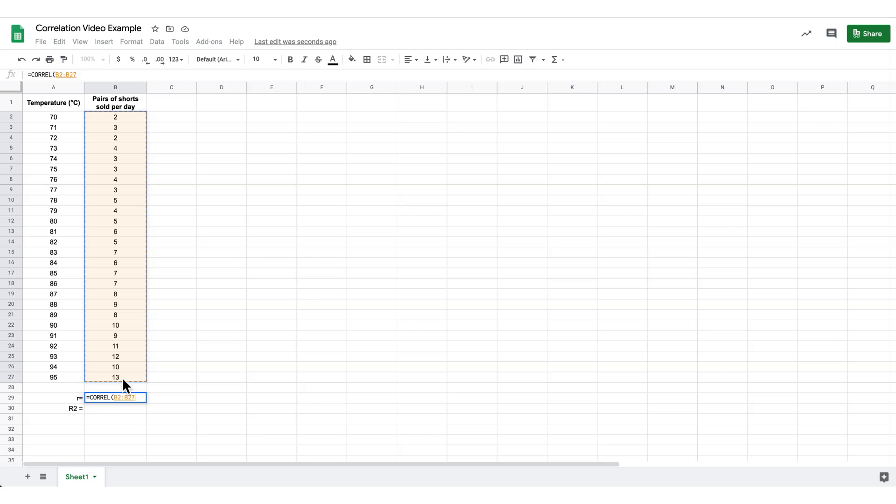
type(",")
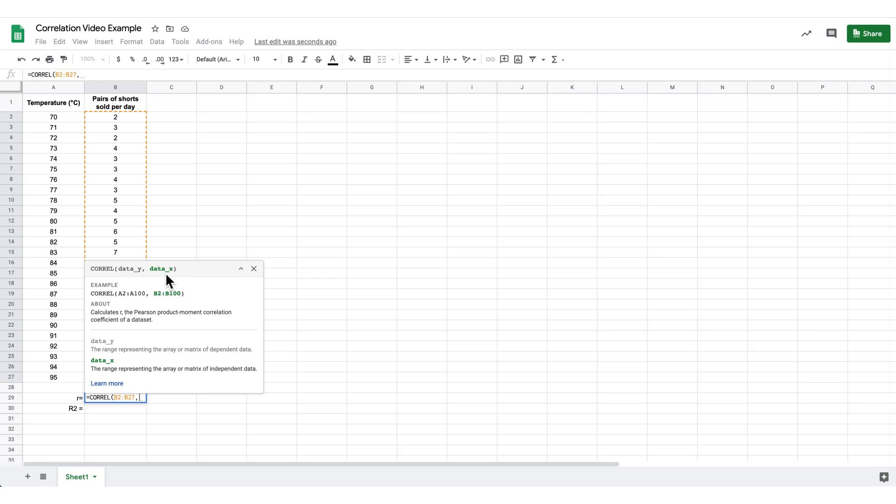
left_click_drag(65, 118, 61, 378)
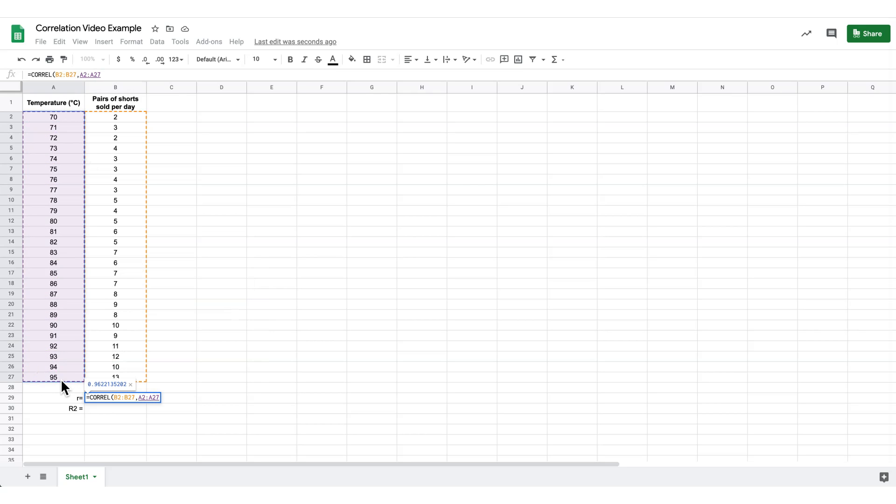
key("Return")
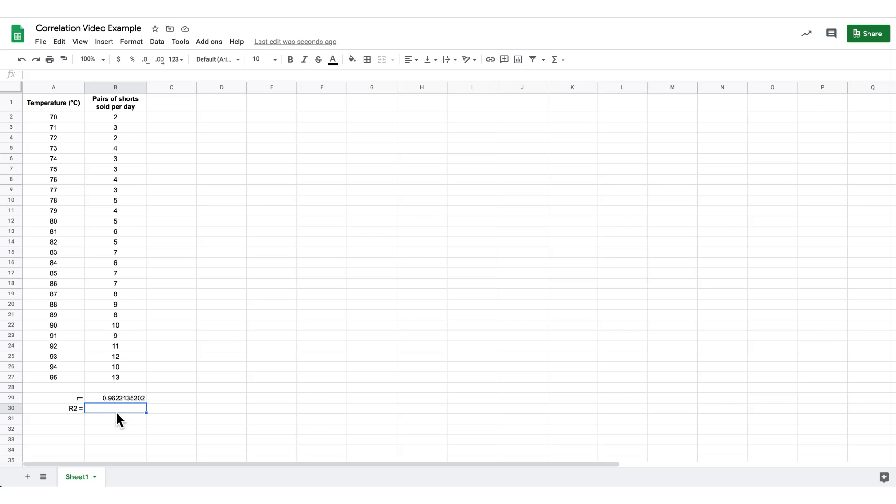
Calculate R squared in cell B30 using RSQ, with B2:B27 as the dependent data and A2:A27 as the independent data.
type("=")
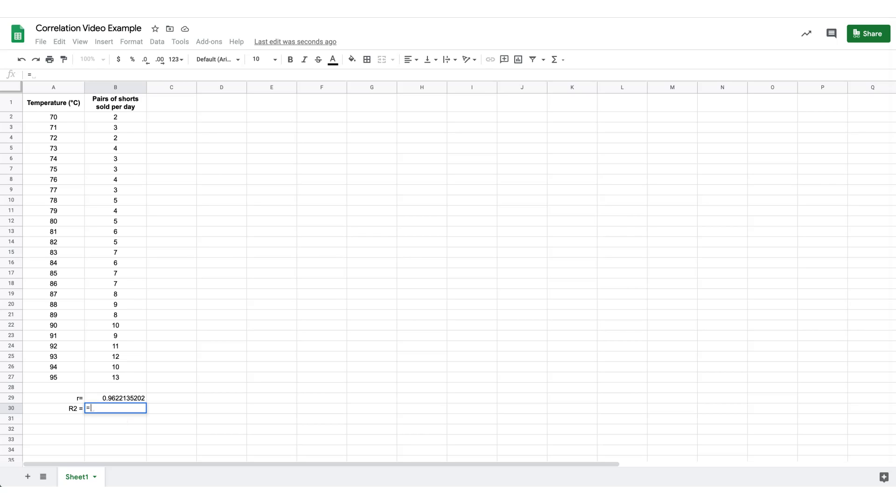
type("rsq")
left_click(107, 400)
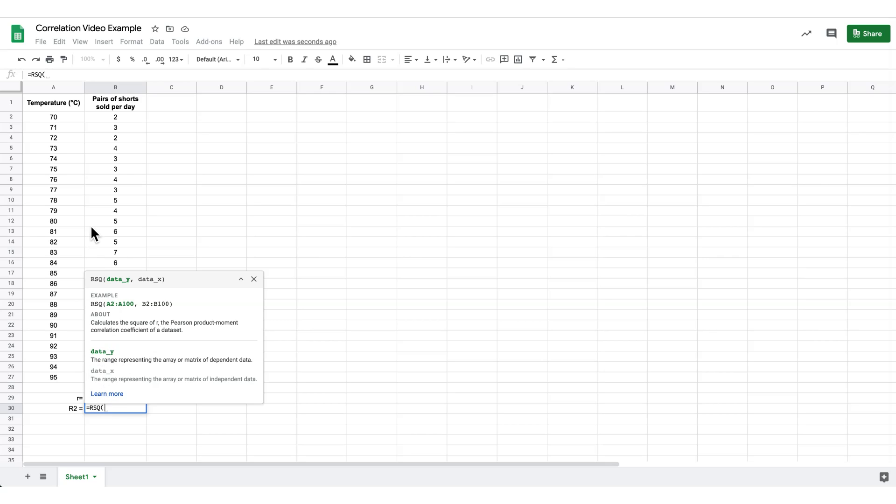
left_click_drag(128, 119, 116, 378)
type(",")
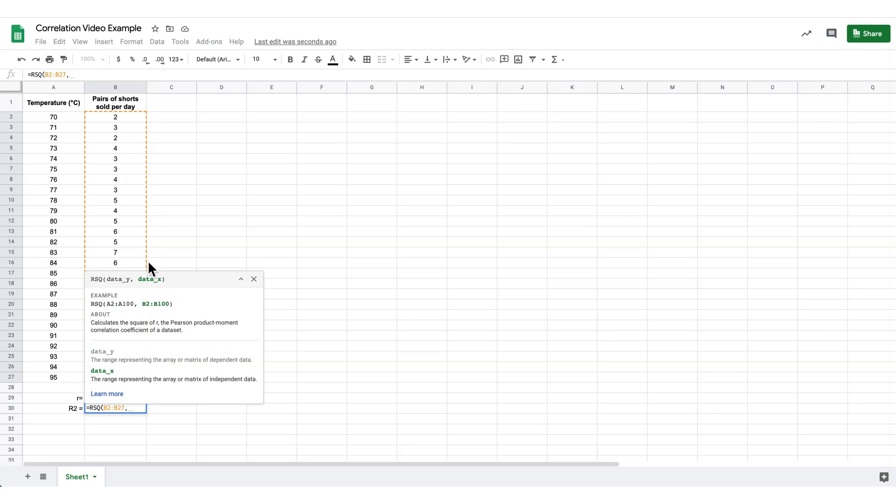
left_click_drag(71, 118, 66, 379)
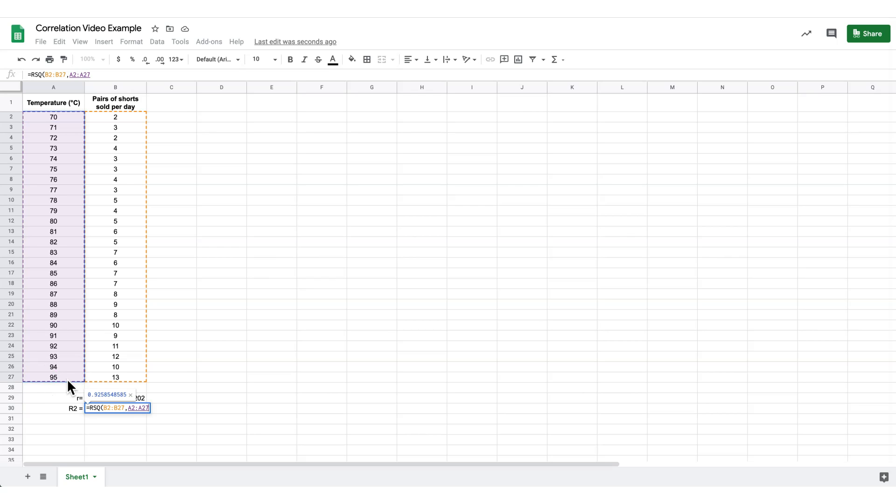
key("Return")
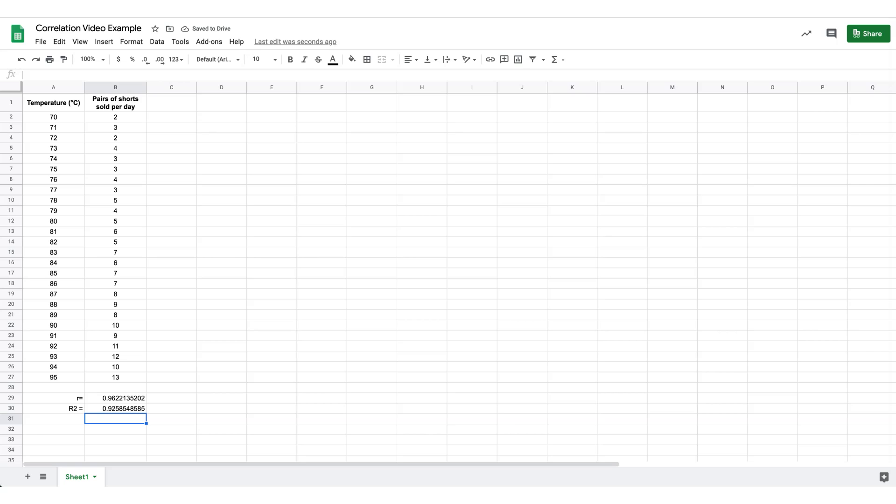
Reduce the displayed precision of the r and R2 results in B29:B30 to two decimal places.
left_click_drag(137, 397, 137, 409)
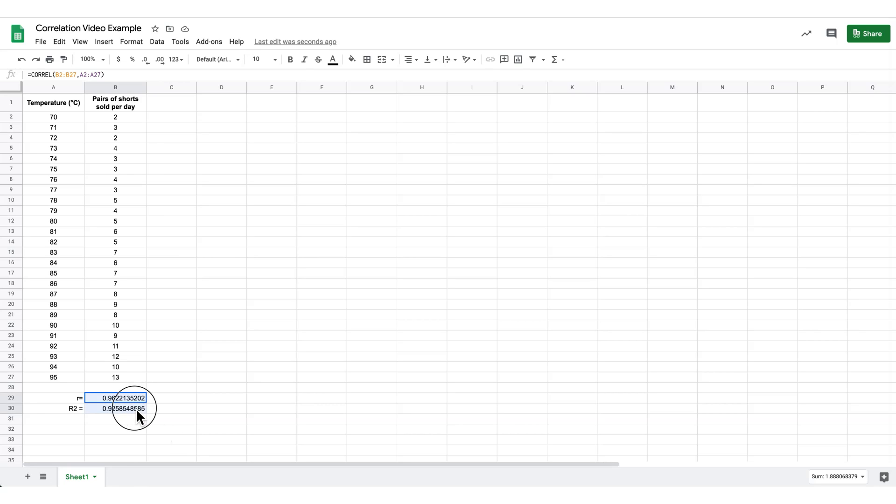
left_click(161, 62)
left_click(153, 66)
left_click(153, 65)
left_click(154, 65)
left_click(153, 66)
left_click(153, 66)
left_click(153, 65)
left_click(153, 65)
left_click(153, 65)
left_click(153, 65)
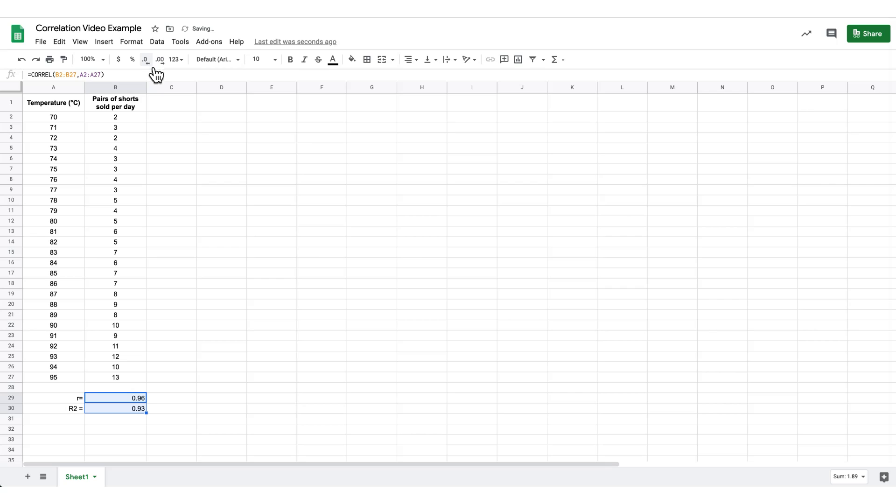
left_click(128, 422)
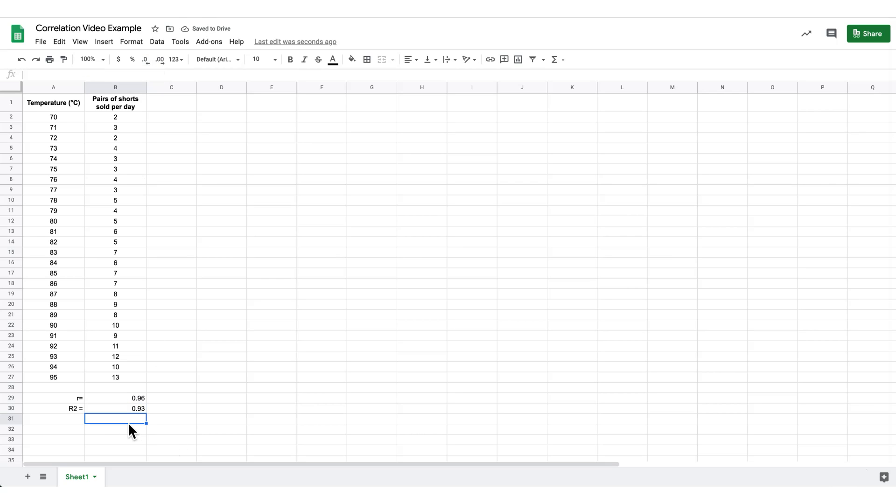